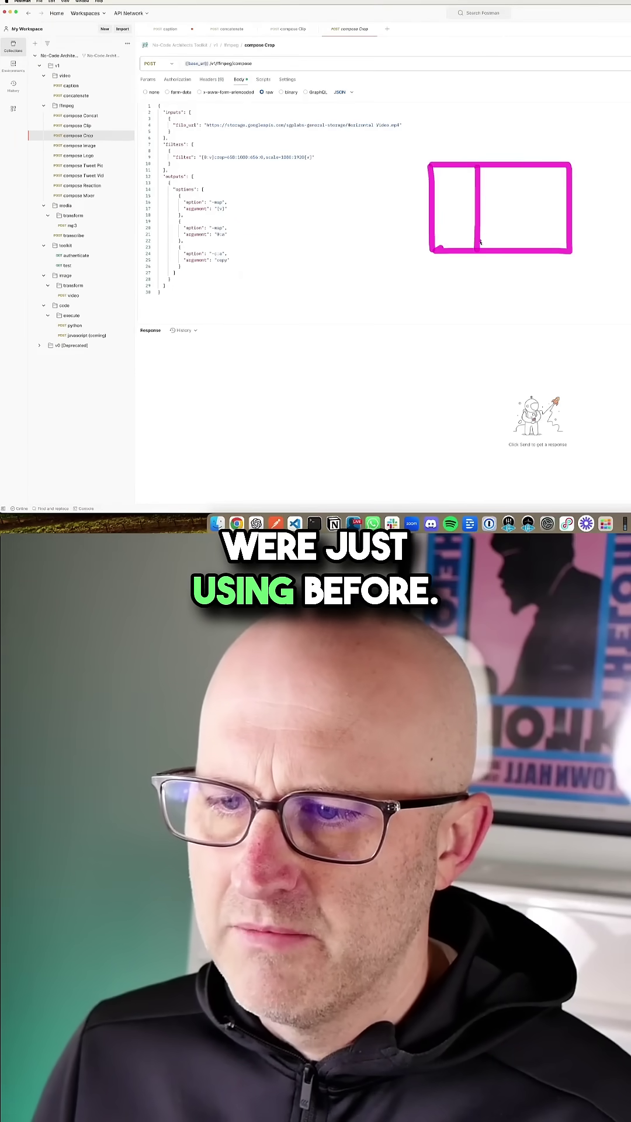
Step: Sketch with the annotation pen where the vertical crop cuts the wide frame and its taller output
left_click_drag(532, 167, 532, 210)
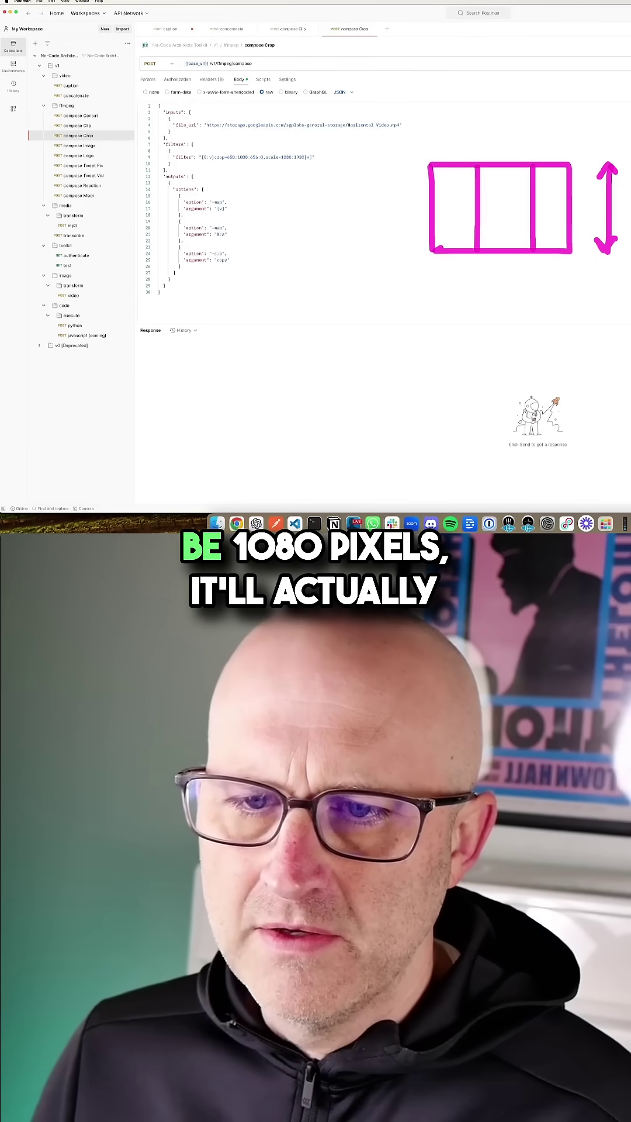
left_click_drag(477, 254, 477, 303)
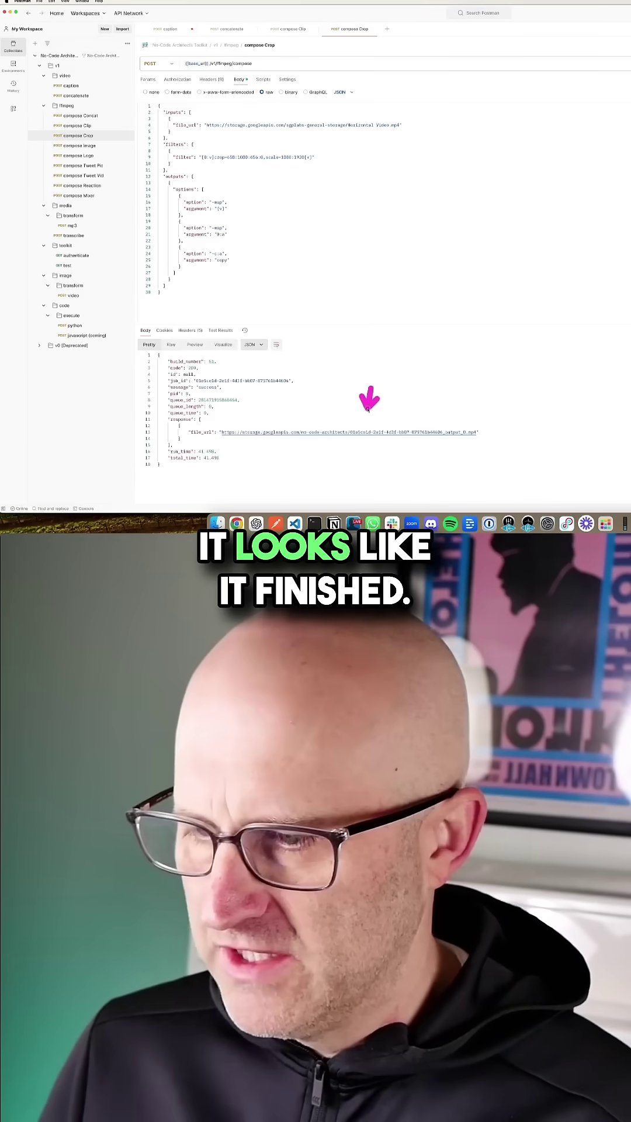
Step: Open the cropped output_0.mp4 from the response's file_url link in Chrome
left_click(367, 431)
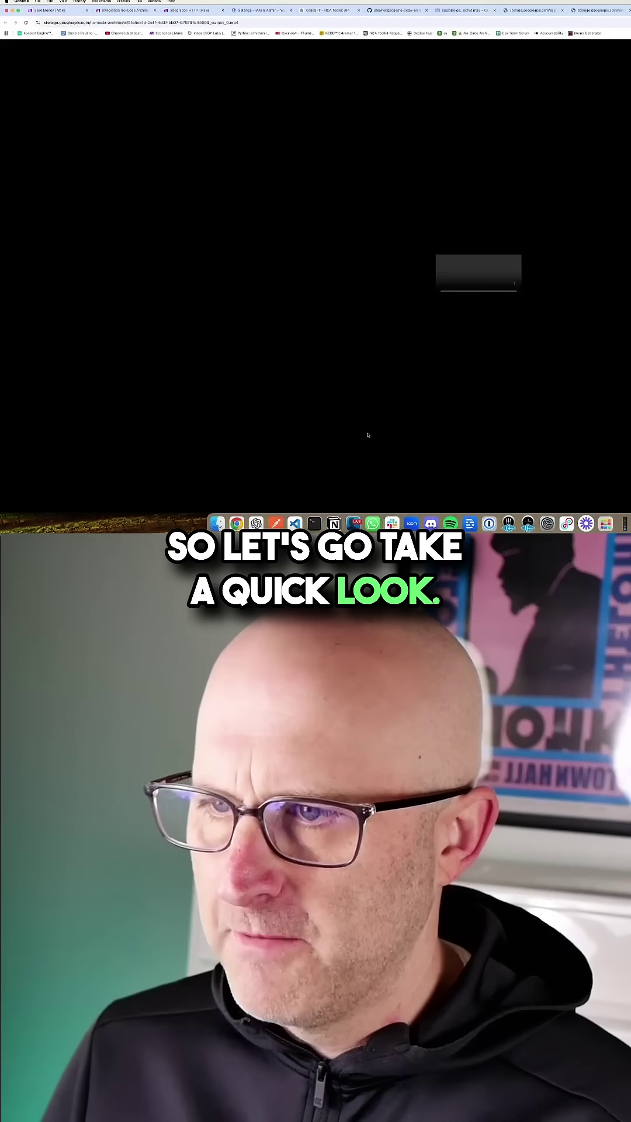